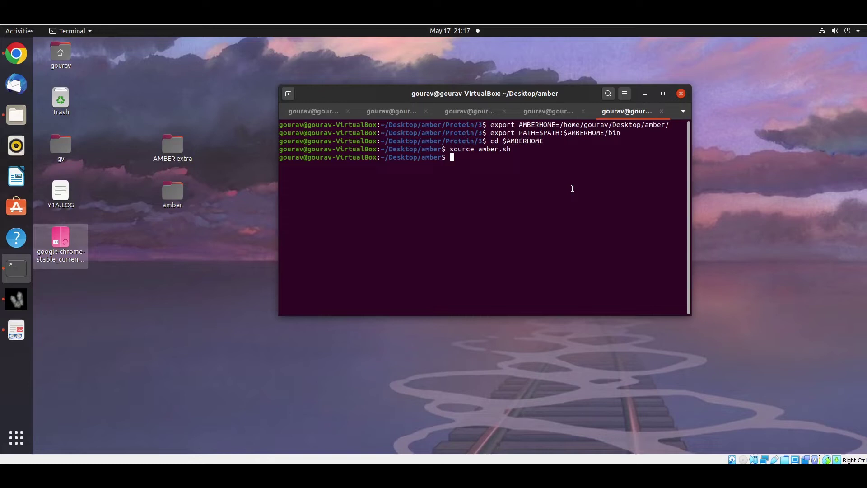
pyautogui.write('c')
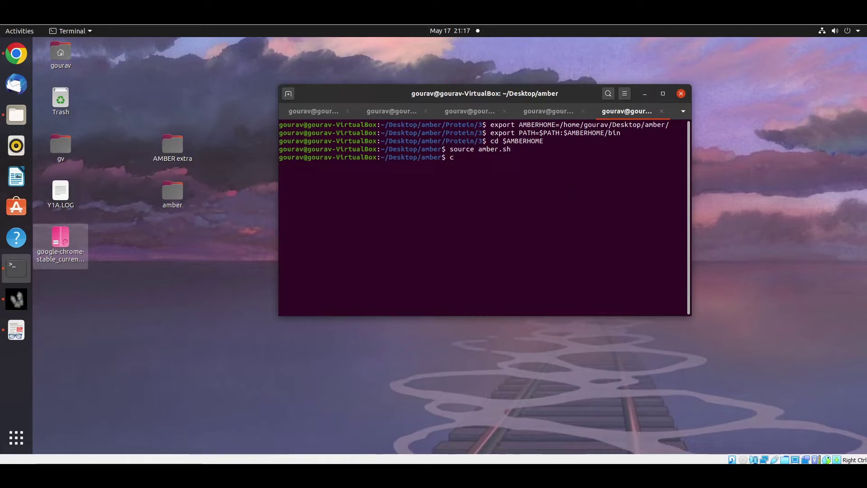
pyautogui.write('d P')
pyautogui.write('r')
# Change into the Protein/3 folder and list it, showing 1jla.pdb
pyautogui.press('Tab')
pyautogui.write('3')
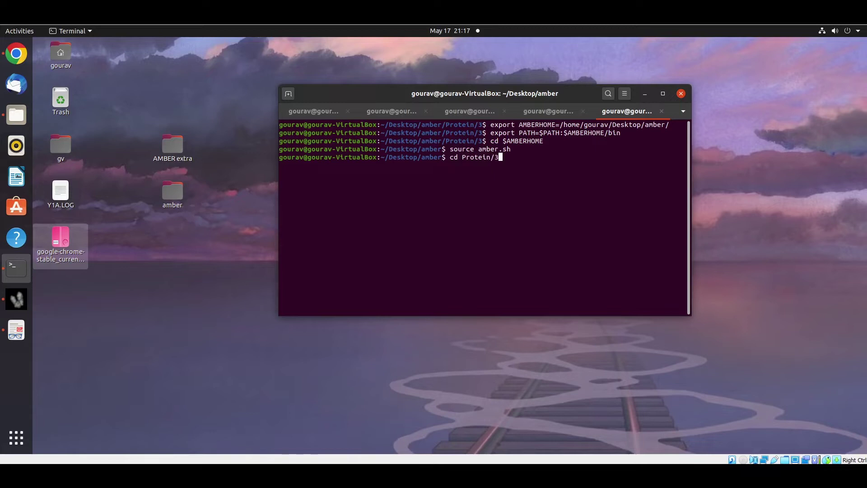
pyautogui.press('Return')
pyautogui.write('ls')
pyautogui.press('Return')
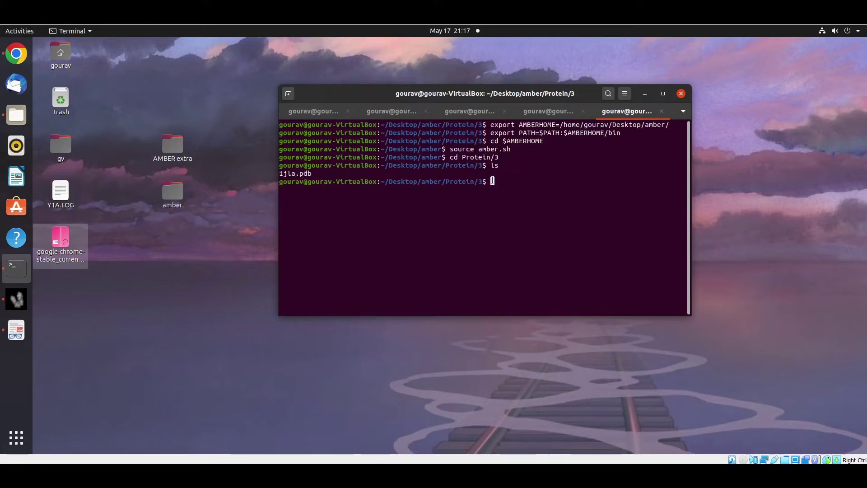
pyautogui.write('pd')
pyautogui.write('b4amber -i ')
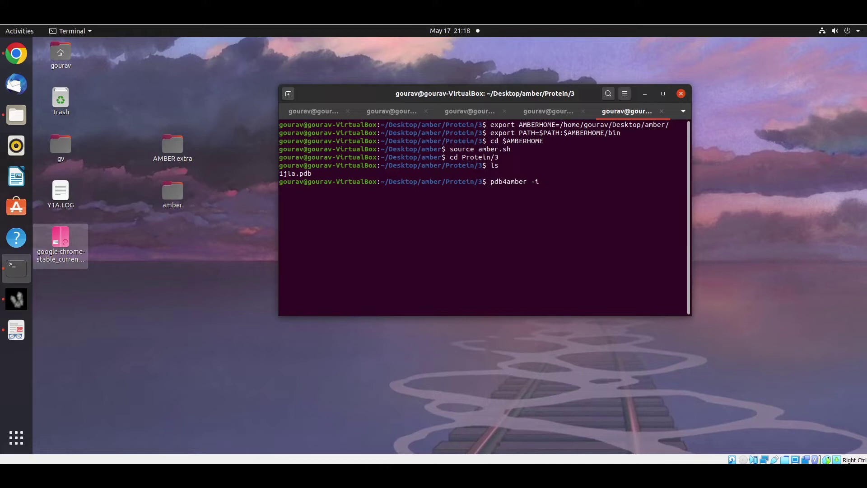
pyautogui.write('1jla.pdb')
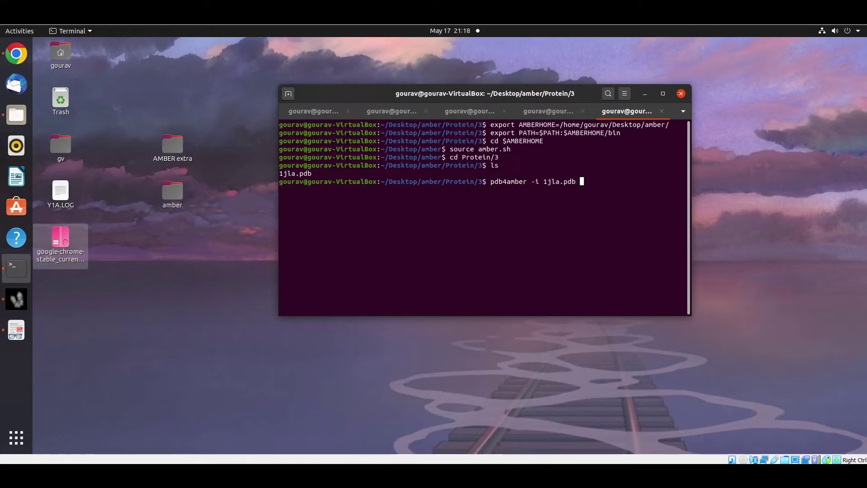
pyautogui.write(' -o p')
pyautogui.write('ro')
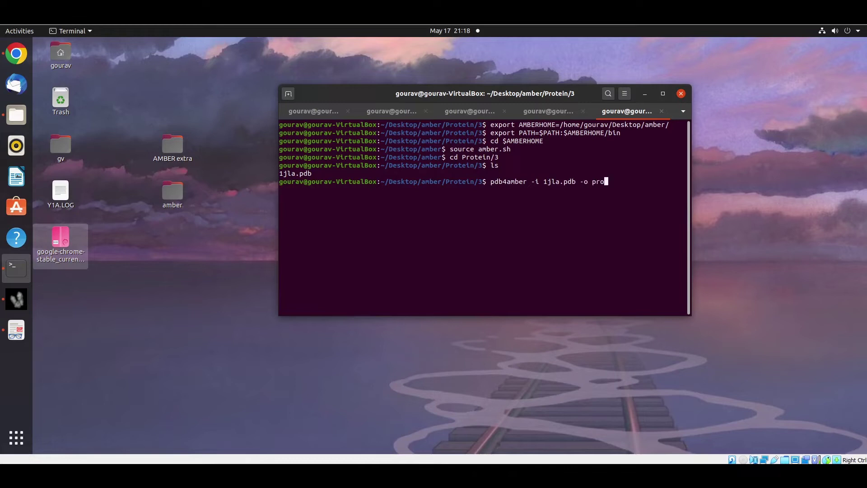
pyautogui.write('.pdb')
pyautogui.write(' --dr')
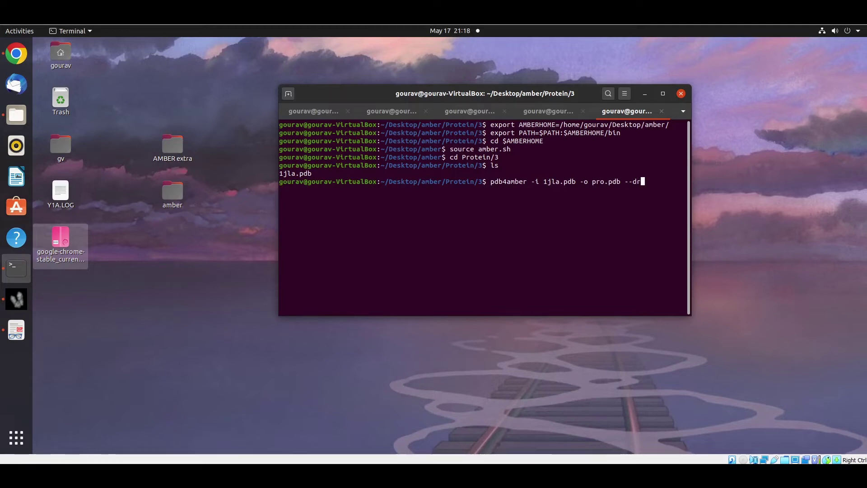
pyautogui.write('y -')
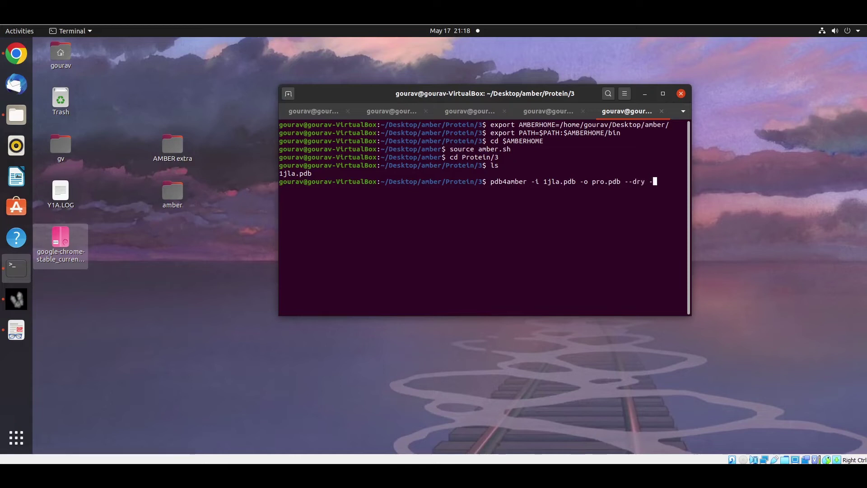
pyautogui.write('-')
pyautogui.write('reduce')
# Run pdb4amber -i 1jla.pdb -o pro.pdb with --dry and --reduce
pyautogui.press('Return')
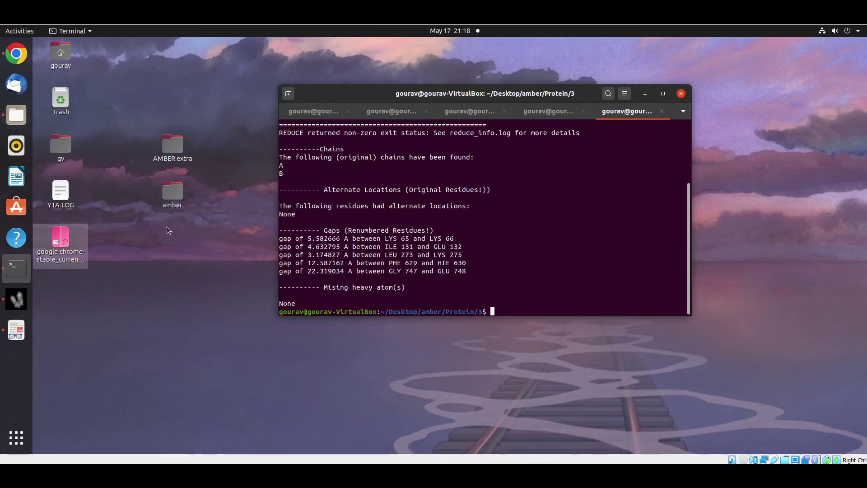
# Confirm pro.pdb exists in Protein/3 via Files, then return to PyMOL
pyautogui.click(16, 115)
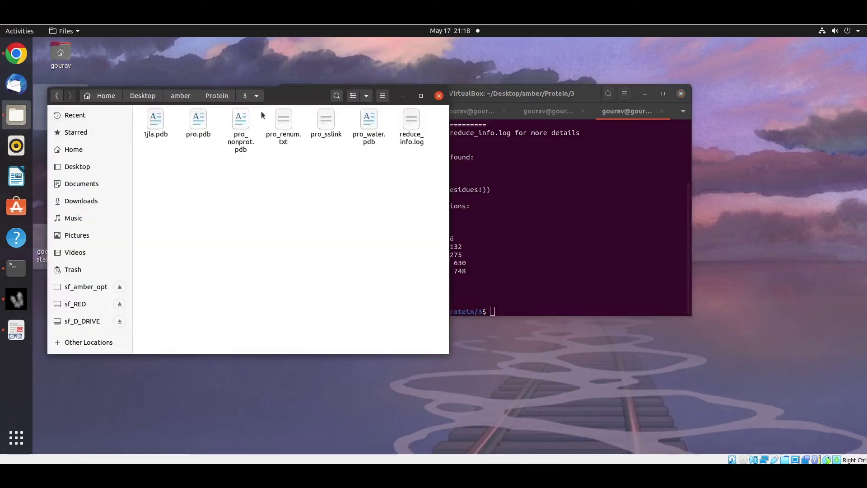
pyautogui.click(195, 133)
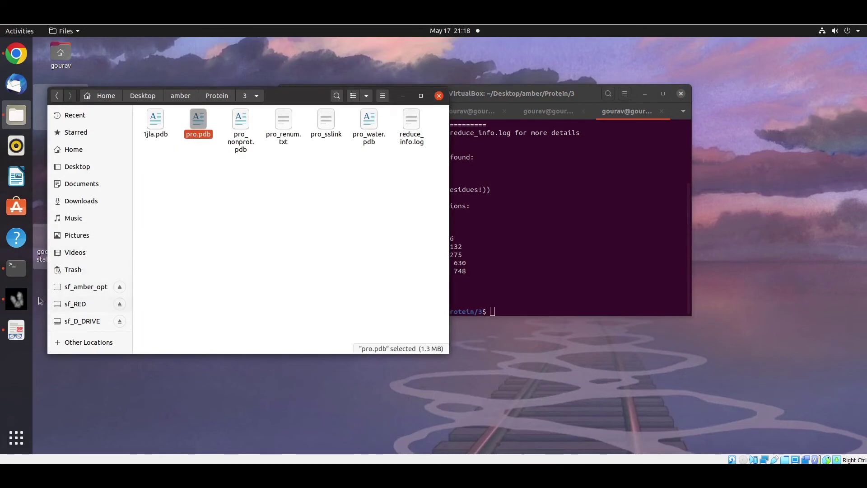
pyautogui.click(16, 299)
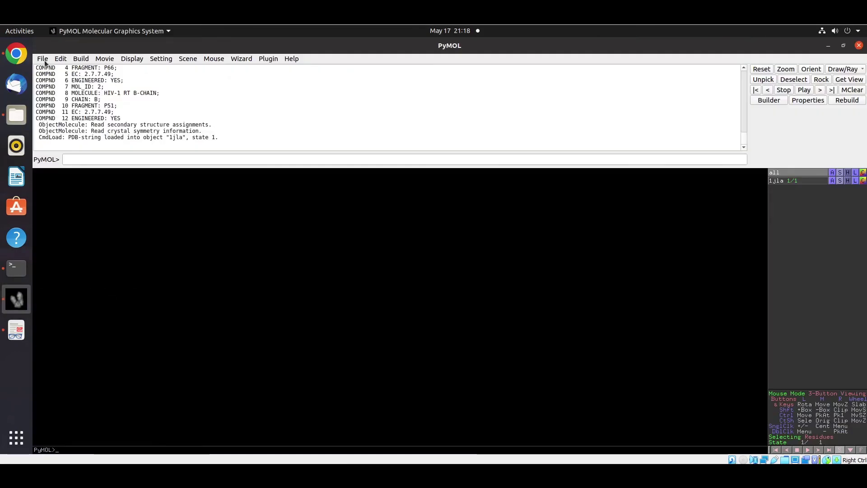
# Load pro.pdb into PyMOL as the 'pro' object alongside 1jla
pyautogui.click(43, 59)
pyautogui.click(58, 87)
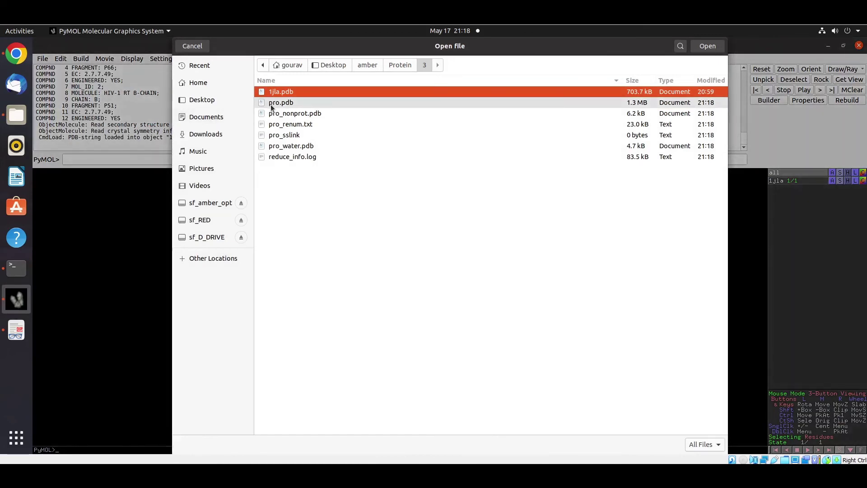
pyautogui.click(272, 103)
pyautogui.click(705, 46)
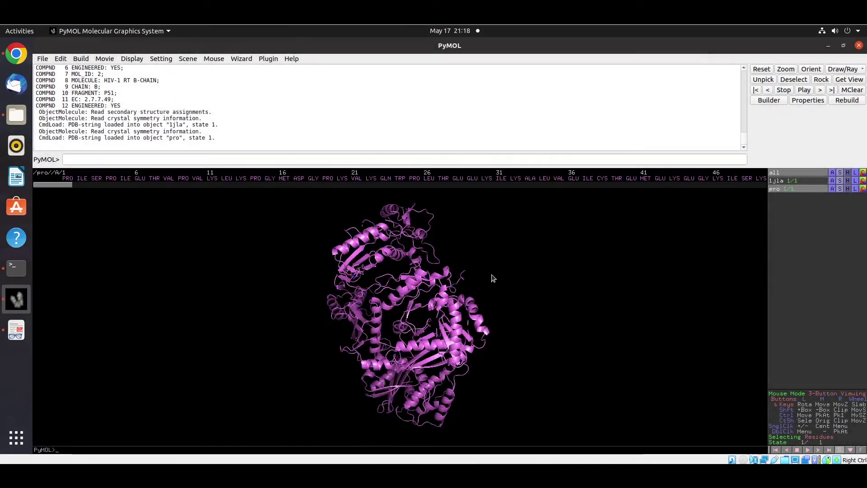
# Enable the 1jla object and disable the pro object in the object panel
pyautogui.click(776, 181)
pyautogui.click(782, 189)
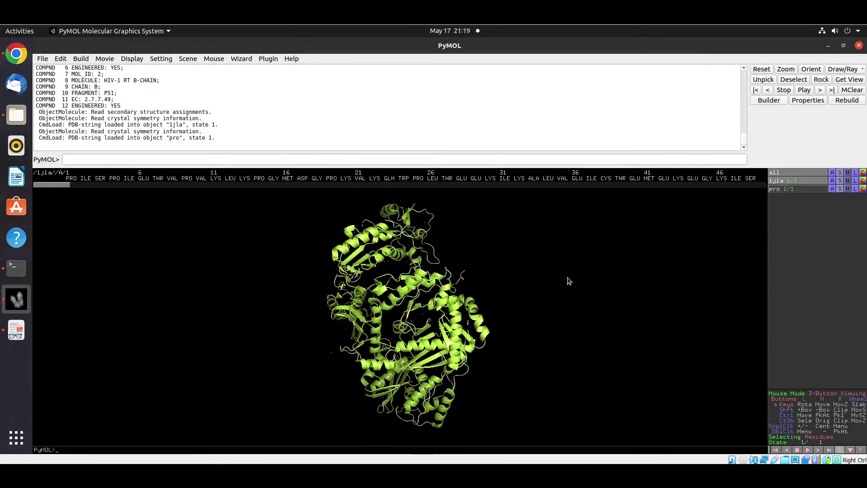